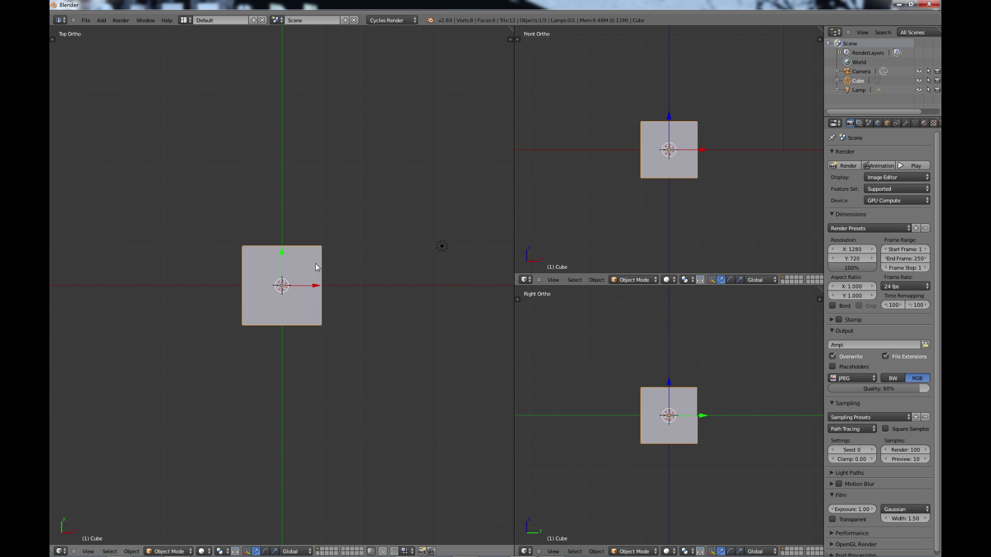
# Delete the default Cube and save the scene as Berkey_Spacecraft_v1.blend
pyautogui.press('x')
pyautogui.click(302, 259)
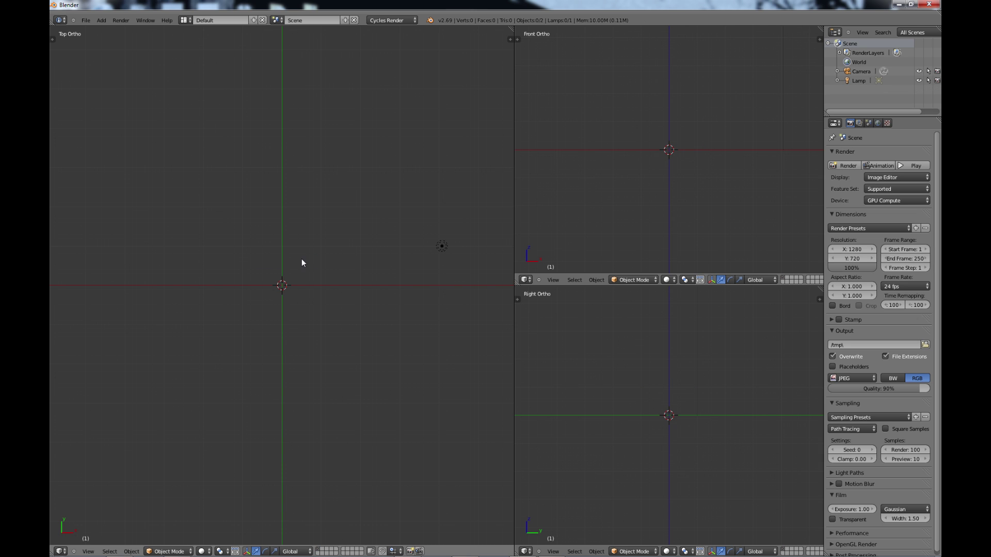
pyautogui.click(85, 21)
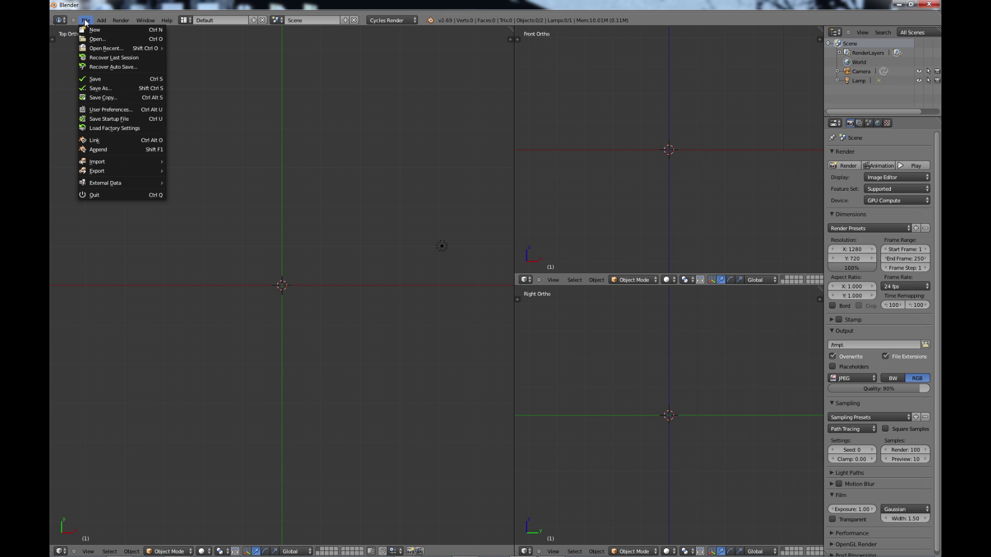
pyautogui.click(96, 89)
pyautogui.write('Berkey')
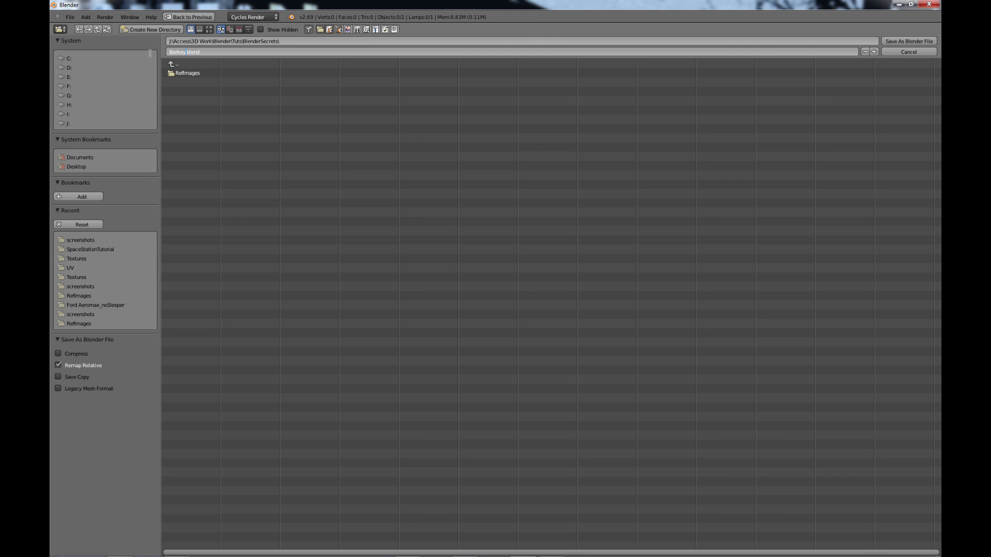
pyautogui.write('_Spacecraft_v1')
pyautogui.press('Return')
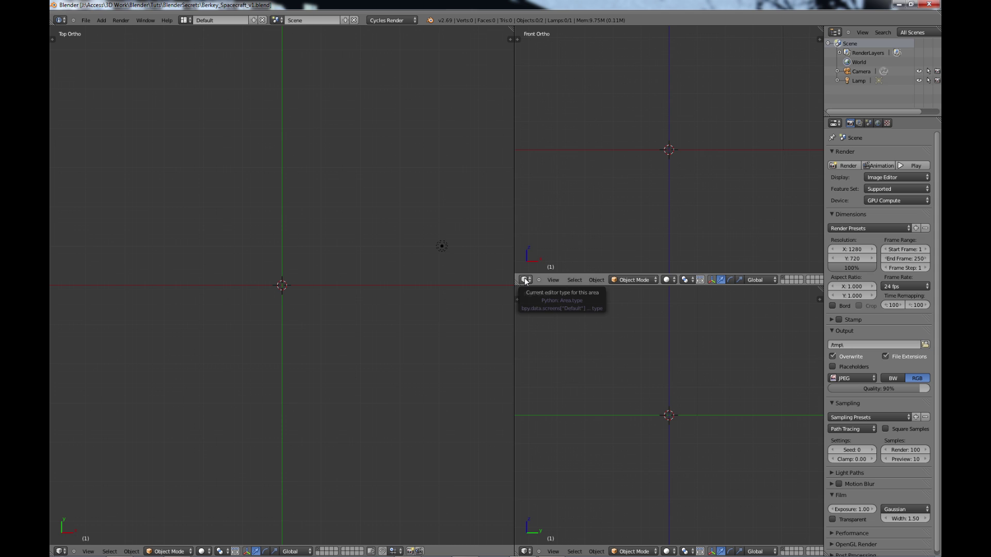
# Turn the Front Ortho view into a UV/Image Editor and open ship-illustration-03.jpg from RefImages
pyautogui.click(525, 281)
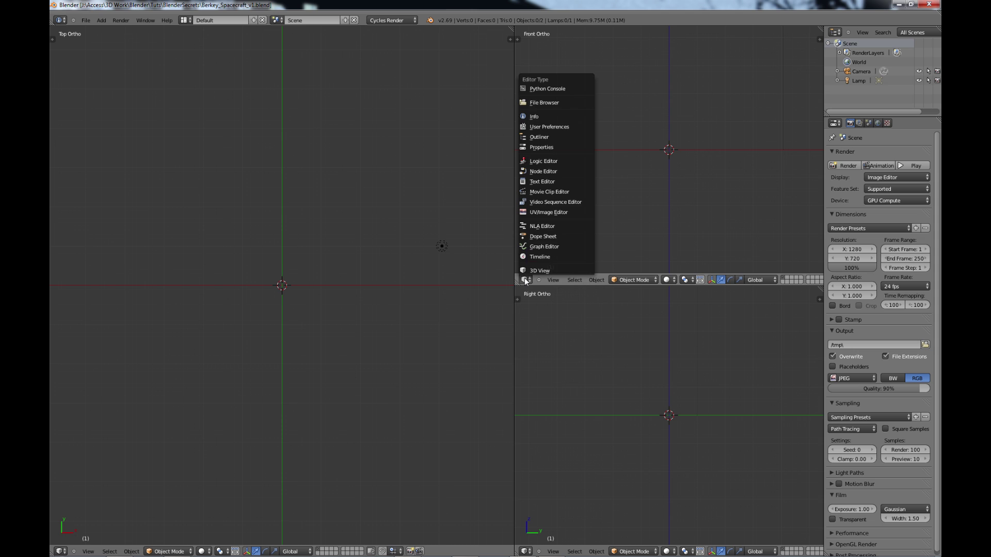
pyautogui.click(541, 212)
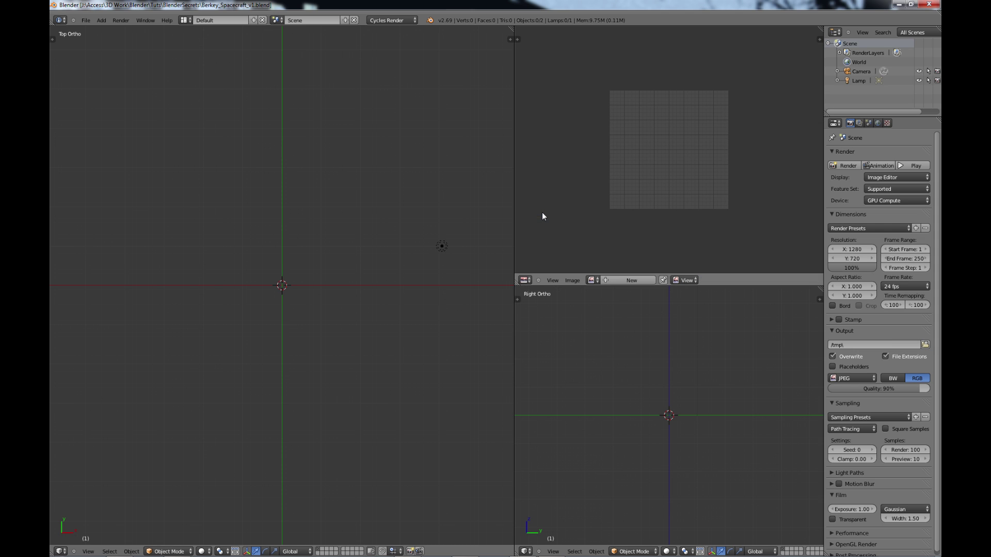
pyautogui.click(572, 280)
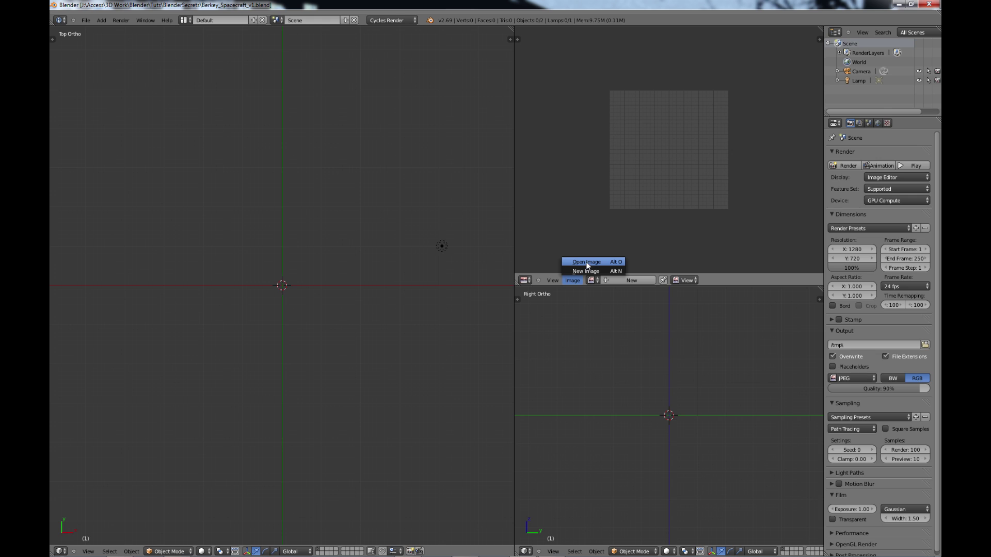
pyautogui.click(586, 262)
pyautogui.click(192, 73)
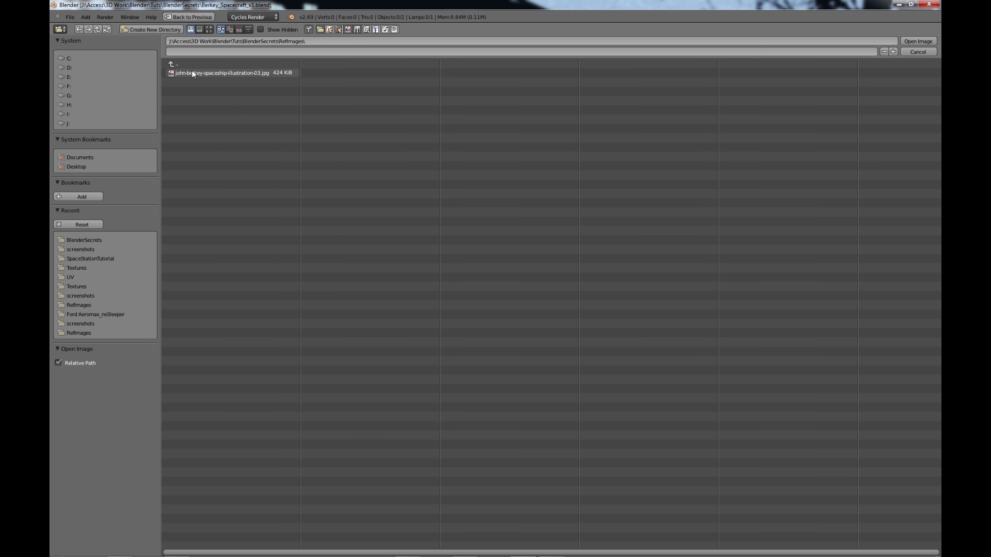
pyautogui.doubleClick(213, 72)
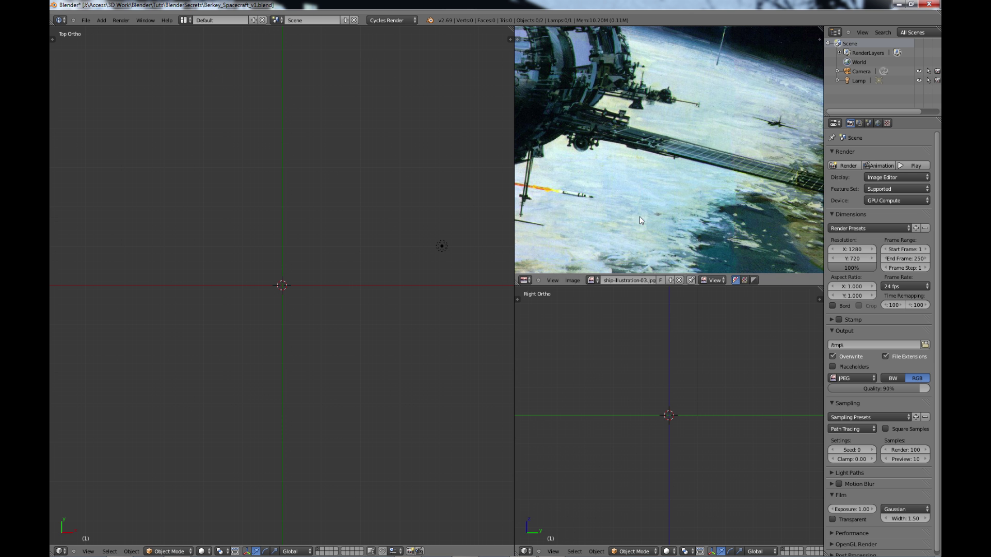
# Fit the illustration in the editor and maximize the image editor to the full window
pyautogui.press('Home')
pyautogui.moveTo(650, 165); pyautogui.dragTo(668, 177, button='middle')
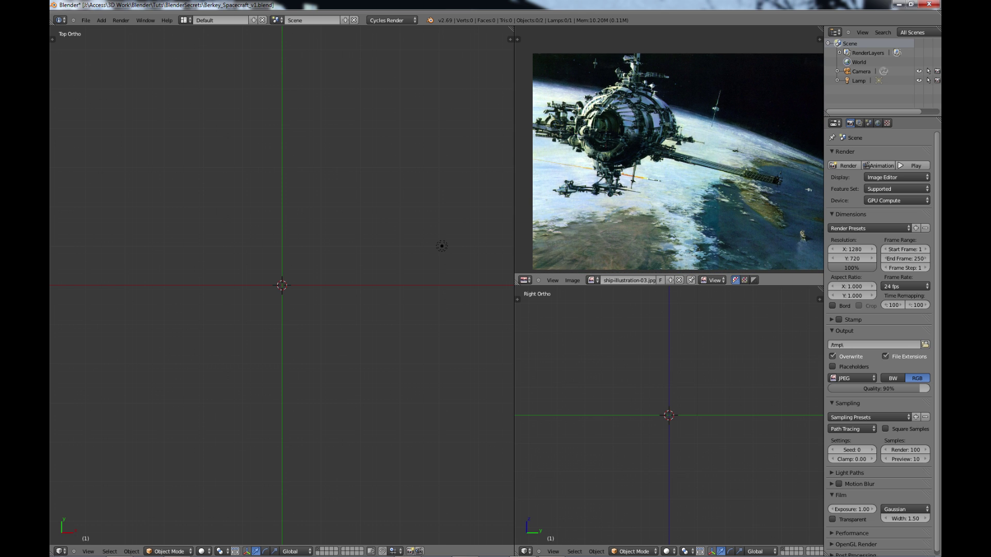
pyautogui.hotkey('ctrl', 'Up')
# Zoom in on the spaceship illustration and recentre it in the editor
pyautogui.scroll(3, 612, 274)
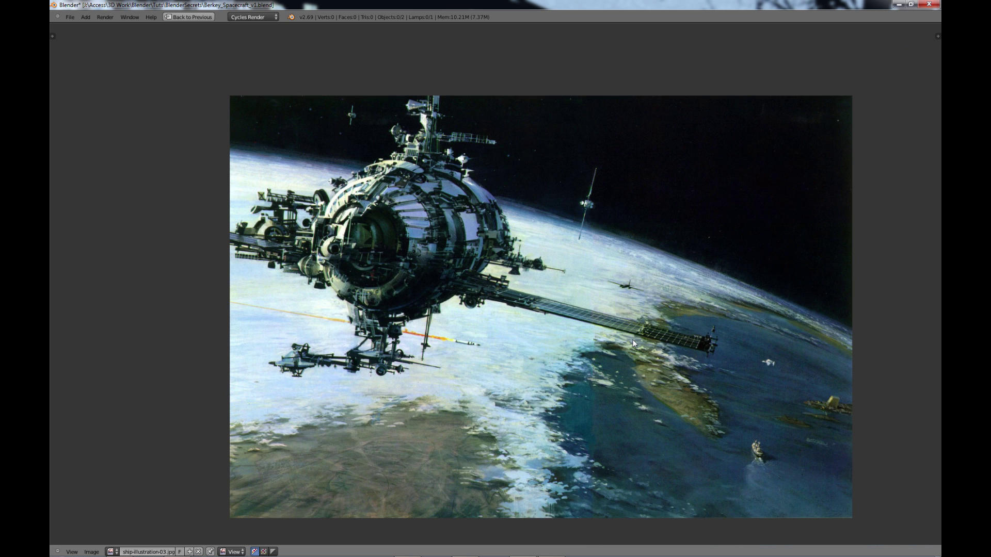
pyautogui.moveTo(632, 340); pyautogui.dragTo(579, 313, button='middle')
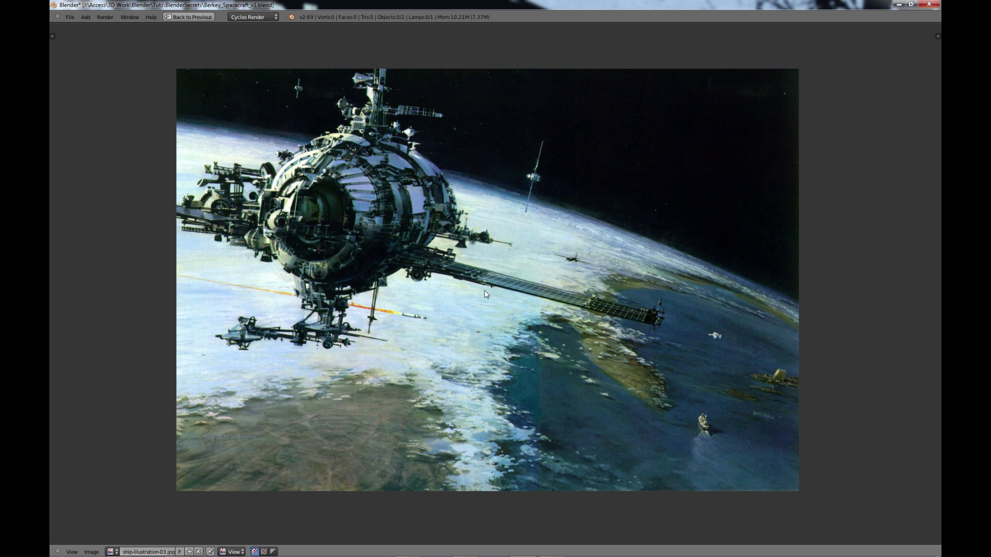
# Create a new Grease Pencil with a new layer from the sidebar
pyautogui.press('n')
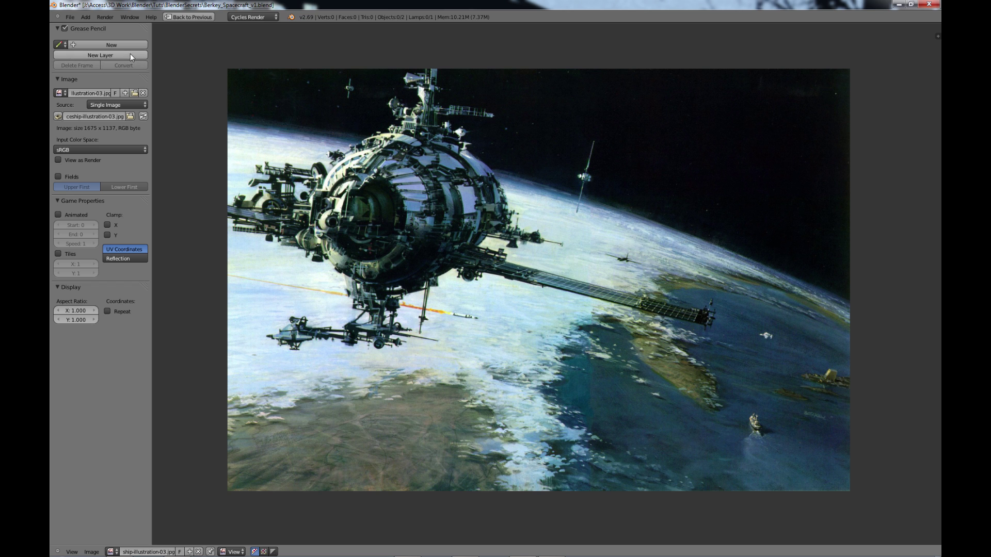
pyautogui.click(107, 45)
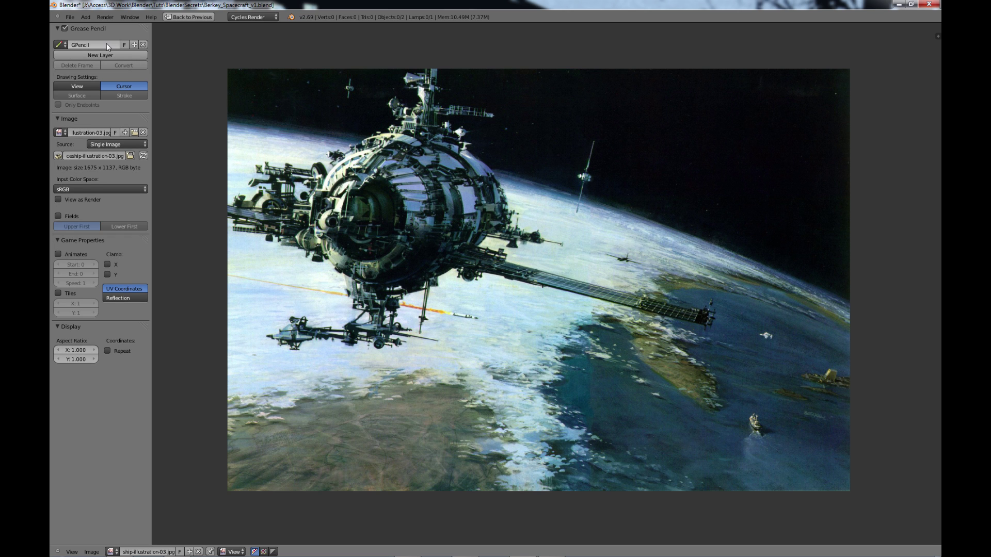
pyautogui.click(104, 54)
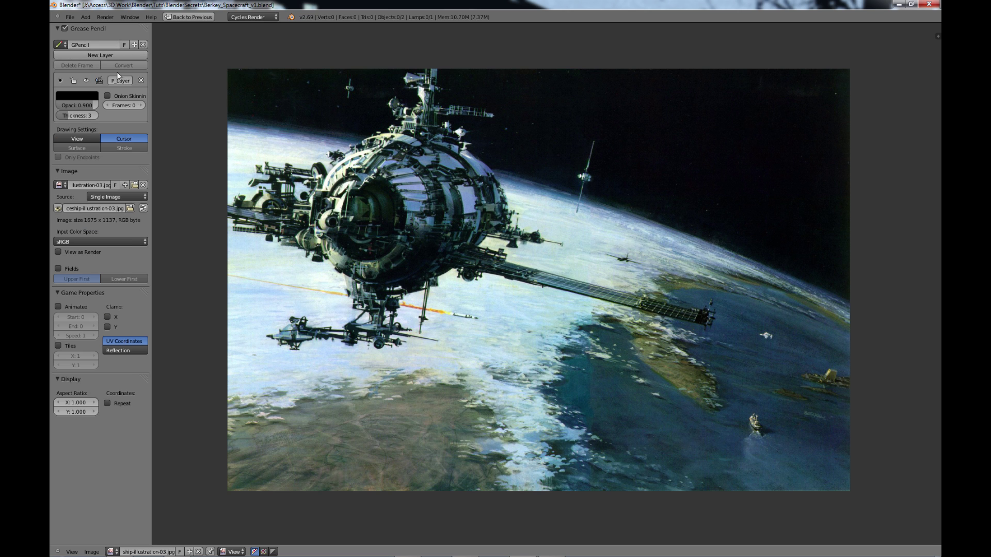
# Set the grease pencil stroke colour to bright orange (R 0.960, G 0.559, B 0)
pyautogui.click(77, 98)
pyautogui.moveTo(137, 175); pyautogui.dragTo(135, 108)
pyautogui.click(93, 143)
pyautogui.moveTo(88, 150); pyautogui.dragTo(74, 169)
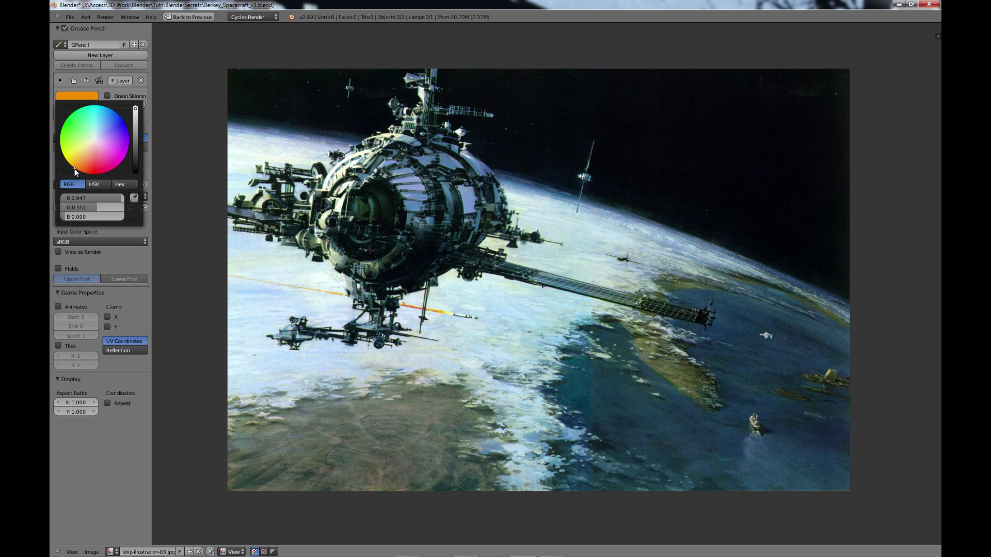
pyautogui.click(135, 109)
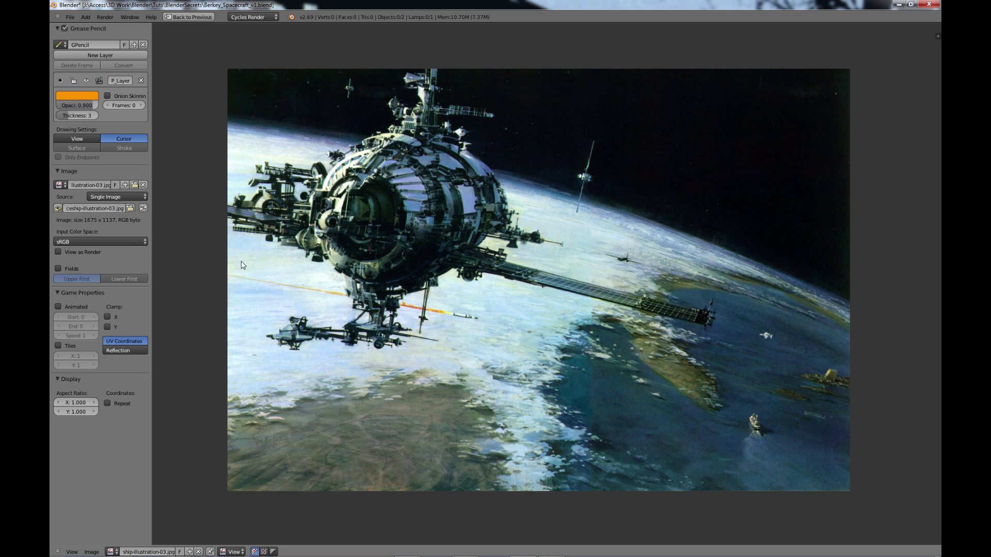
# Hide the sidebar and trace the hull ring's inner and upper edges in orange
pyautogui.press('n')
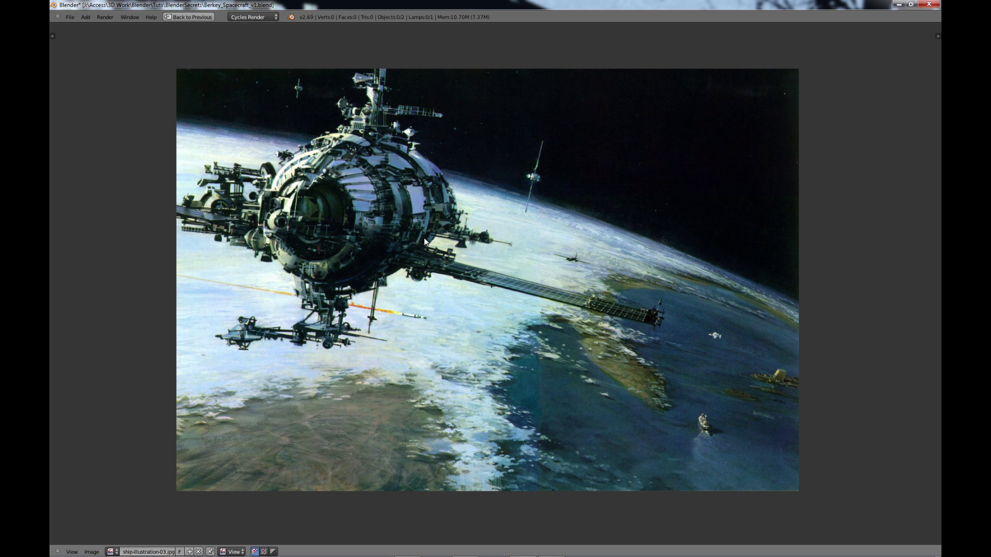
pyautogui.moveTo(376, 225); pyautogui.dragTo(360, 202, button='middle')
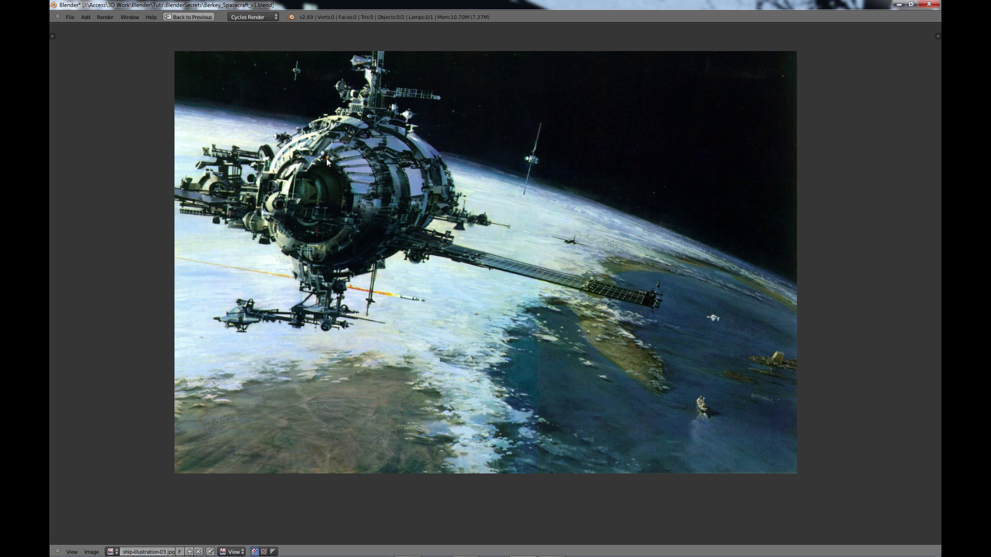
pyautogui.moveTo(326, 159)
pyautogui.mouseDown()
pyautogui.moveTo(346, 168)
pyautogui.moveTo(353, 198)
pyautogui.moveTo(348, 221)
pyautogui.moveTo(314, 239)
pyautogui.moveTo(281, 210)
pyautogui.moveTo(294, 158)
pyautogui.moveTo(307, 150)
pyautogui.mouseUp()
pyautogui.moveTo(367, 157)
pyautogui.mouseDown()
pyautogui.moveTo(376, 203)
pyautogui.moveTo(348, 248)
pyautogui.moveTo(320, 256)
pyautogui.moveTo(282, 238)
pyautogui.moveTo(268, 214)
pyautogui.mouseUp()
pyautogui.moveTo(276, 168)
pyautogui.mouseDown()
pyautogui.moveTo(292, 138)
pyautogui.moveTo(307, 134)
pyautogui.moveTo(372, 160)
pyautogui.mouseUp()
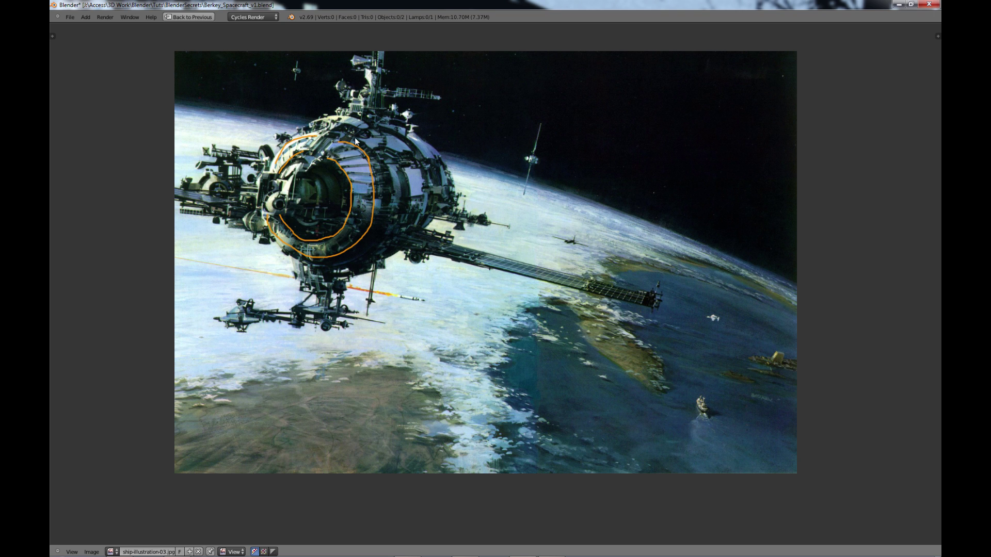
# Trace the outer ring curves and the station's right and outer right rims
pyautogui.moveTo(356, 138)
pyautogui.mouseDown()
pyautogui.moveTo(385, 166)
pyautogui.moveTo(391, 225)
pyautogui.moveTo(363, 258)
pyautogui.moveTo(319, 265)
pyautogui.mouseUp()
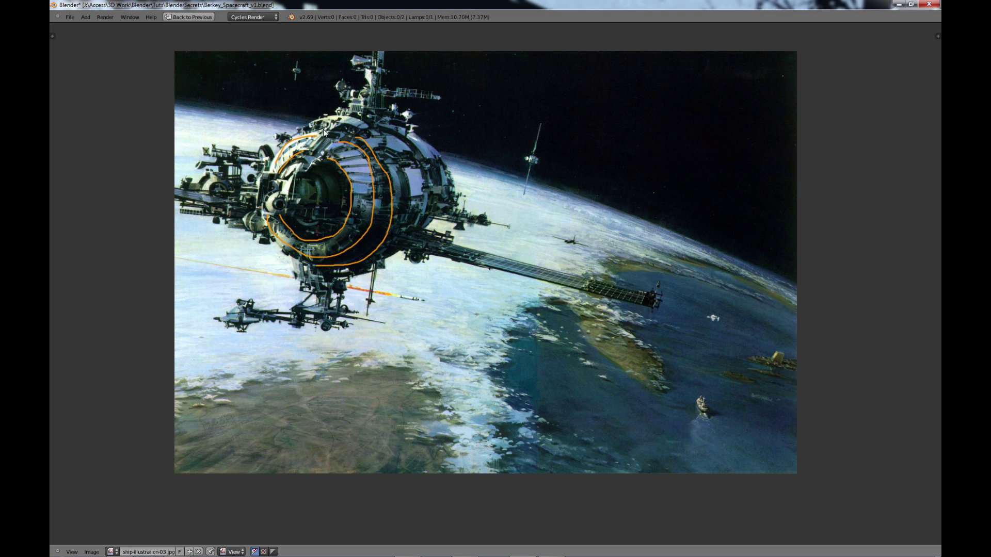
pyautogui.moveTo(396, 132)
pyautogui.mouseDown()
pyautogui.moveTo(419, 162)
pyautogui.moveTo(427, 224)
pyautogui.moveTo(401, 253)
pyautogui.moveTo(363, 268)
pyautogui.mouseUp()
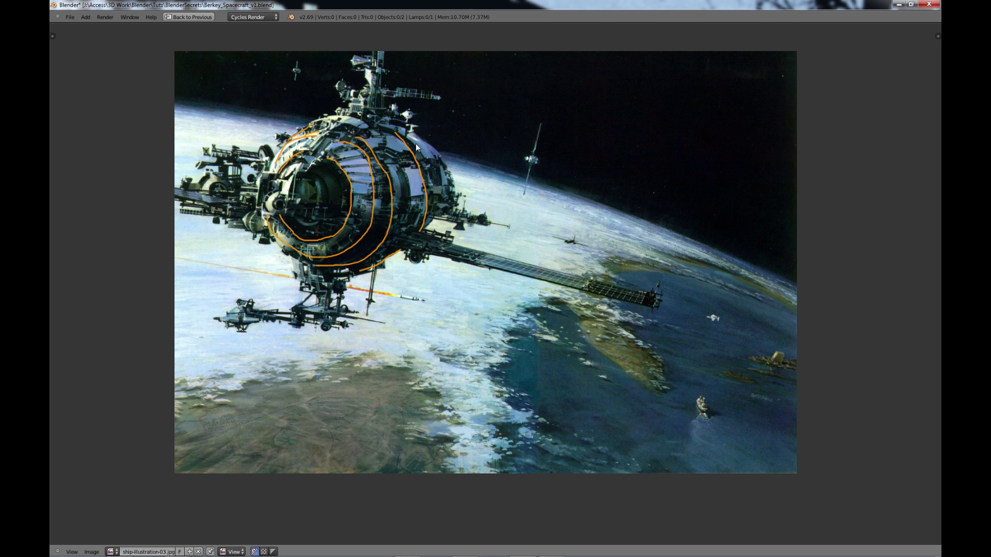
pyautogui.moveTo(413, 139)
pyautogui.mouseDown()
pyautogui.moveTo(439, 191)
pyautogui.moveTo(429, 228)
pyautogui.mouseUp()
pyautogui.moveTo(426, 137)
pyautogui.mouseDown()
pyautogui.moveTo(454, 176)
pyautogui.moveTo(456, 199)
pyautogui.moveTo(436, 226)
pyautogui.mouseUp()
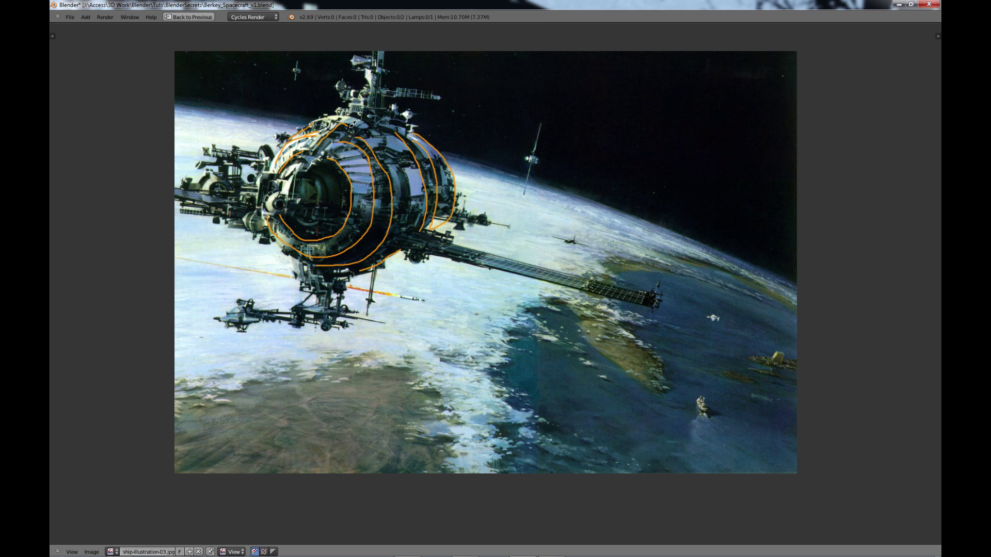
# Extend the outline along the station's top and mark small hull detail clusters
pyautogui.moveTo(352, 124)
pyautogui.mouseDown()
pyautogui.moveTo(364, 127)
pyautogui.moveTo(341, 111)
pyautogui.moveTo(310, 122)
pyautogui.moveTo(331, 123)
pyautogui.moveTo(316, 139)
pyautogui.moveTo(341, 133)
pyautogui.mouseUp()
pyautogui.moveTo(386, 147)
pyautogui.mouseDown()
pyautogui.moveTo(413, 152)
pyautogui.moveTo(397, 137)
pyautogui.mouseUp()
pyautogui.moveTo(387, 135); pyautogui.dragTo(367, 144)
pyautogui.moveTo(413, 170)
pyautogui.mouseDown()
pyautogui.moveTo(405, 163)
pyautogui.moveTo(415, 200)
pyautogui.moveTo(426, 178)
pyautogui.moveTo(400, 201)
pyautogui.mouseUp()
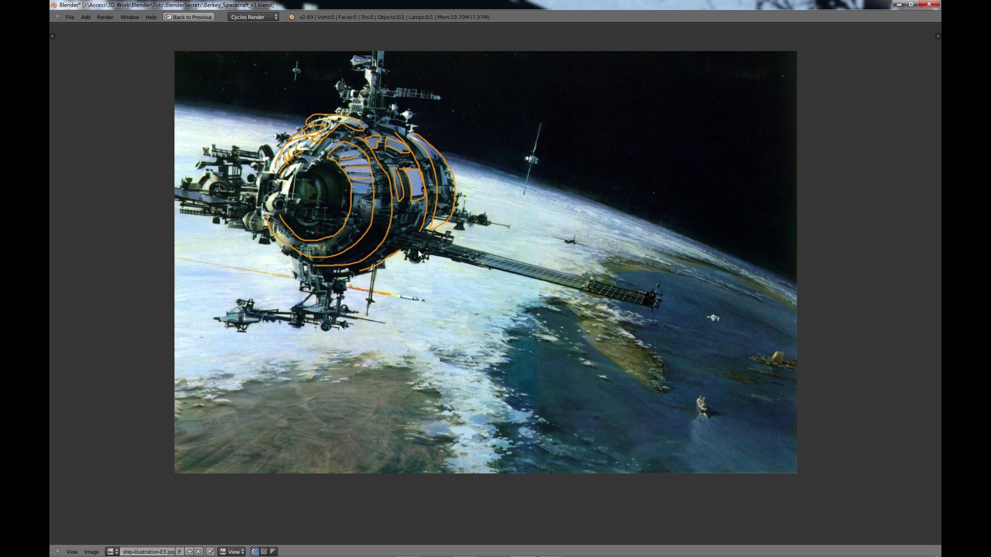
# Outline the boom's edges, the left panel's top edge and the upper mast
pyautogui.moveTo(405, 251); pyautogui.dragTo(658, 305)
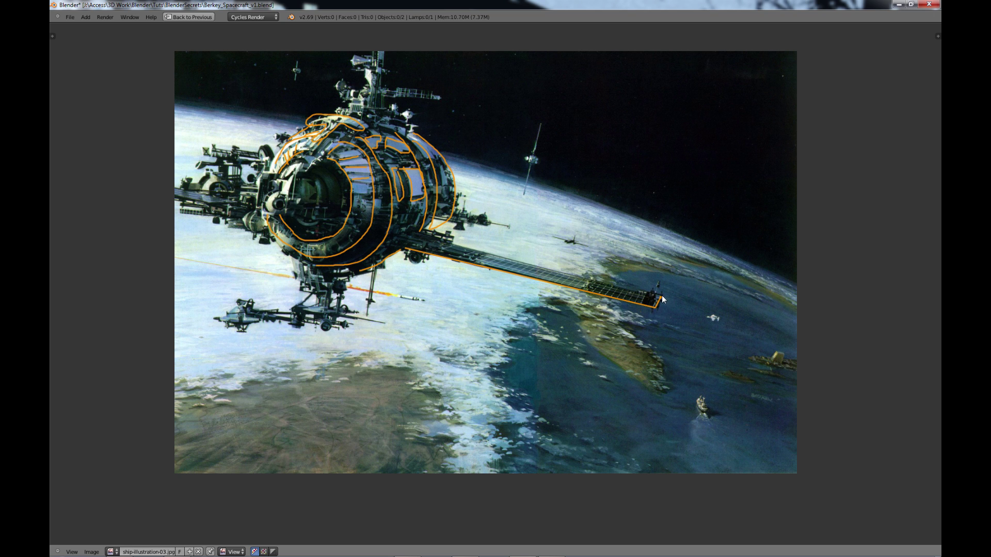
pyautogui.moveTo(662, 298); pyautogui.dragTo(420, 229)
pyautogui.moveTo(202, 204); pyautogui.dragTo(170, 194)
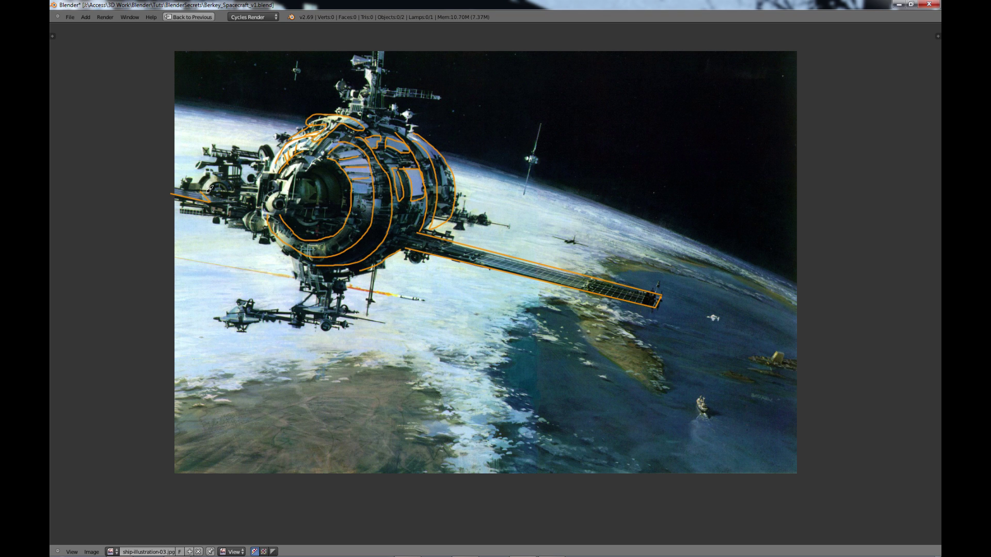
pyautogui.moveTo(209, 203)
pyautogui.mouseDown()
pyautogui.moveTo(236, 201)
pyautogui.moveTo(173, 181)
pyautogui.mouseUp()
pyautogui.moveTo(353, 112)
pyautogui.mouseDown()
pyautogui.moveTo(332, 81)
pyautogui.moveTo(368, 83)
pyautogui.moveTo(369, 67)
pyautogui.moveTo(355, 58)
pyautogui.moveTo(373, 51)
pyautogui.moveTo(389, 64)
pyautogui.moveTo(389, 81)
pyautogui.moveTo(437, 101)
pyautogui.moveTo(393, 107)
pyautogui.mouseUp()
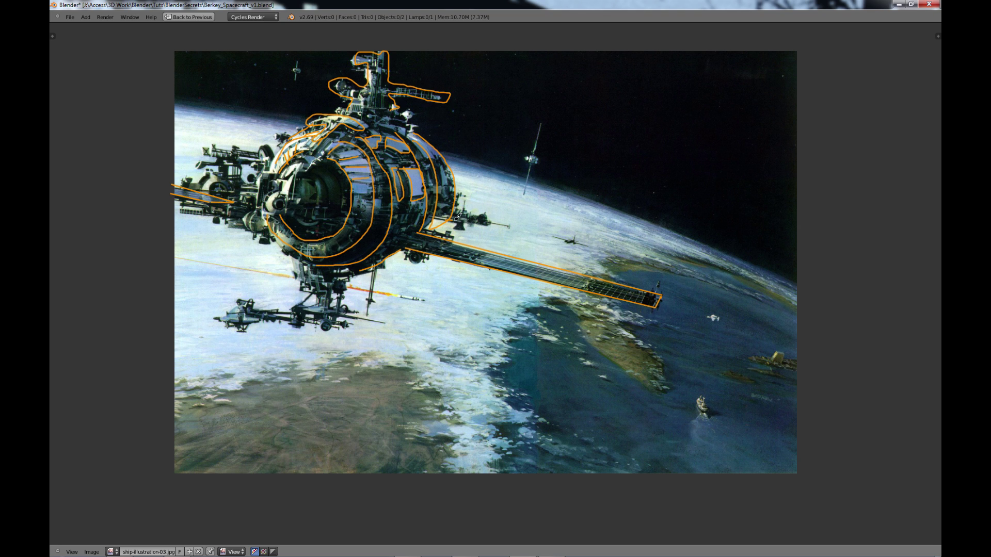
# Outline the sphere's small right arm, the left side arm and the cluster below the sphere
pyautogui.moveTo(456, 218)
pyautogui.mouseDown()
pyautogui.moveTo(458, 229)
pyautogui.moveTo(509, 227)
pyautogui.moveTo(459, 207)
pyautogui.mouseUp()
pyautogui.moveTo(265, 176)
pyautogui.mouseDown()
pyautogui.moveTo(252, 144)
pyautogui.moveTo(205, 143)
pyautogui.moveTo(215, 155)
pyautogui.moveTo(194, 167)
pyautogui.moveTo(245, 200)
pyautogui.mouseUp()
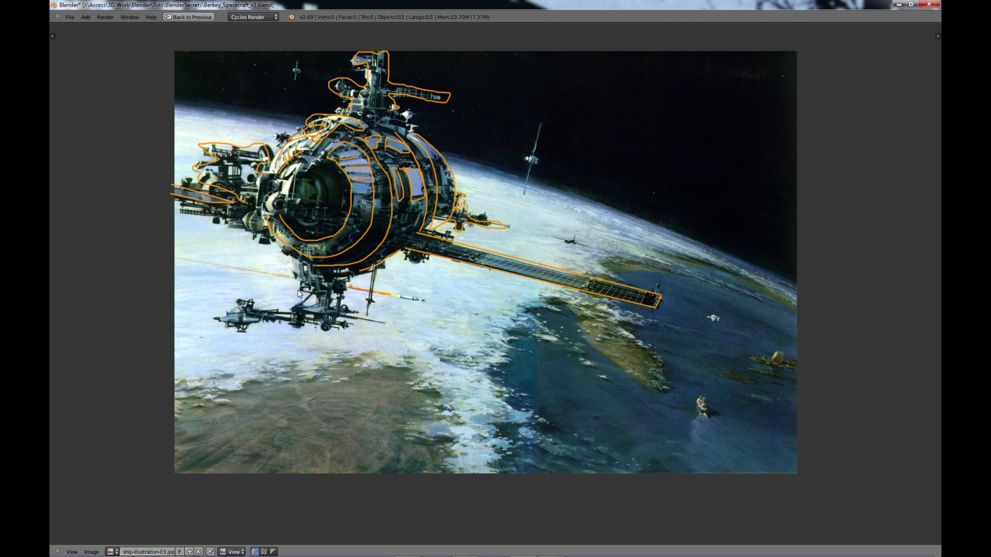
pyautogui.moveTo(290, 254)
pyautogui.mouseDown()
pyautogui.moveTo(318, 307)
pyautogui.moveTo(238, 298)
pyautogui.moveTo(219, 319)
pyautogui.moveTo(350, 332)
pyautogui.moveTo(341, 320)
pyautogui.moveTo(351, 311)
pyautogui.moveTo(368, 318)
pyautogui.moveTo(348, 304)
pyautogui.moveTo(345, 282)
pyautogui.mouseUp()
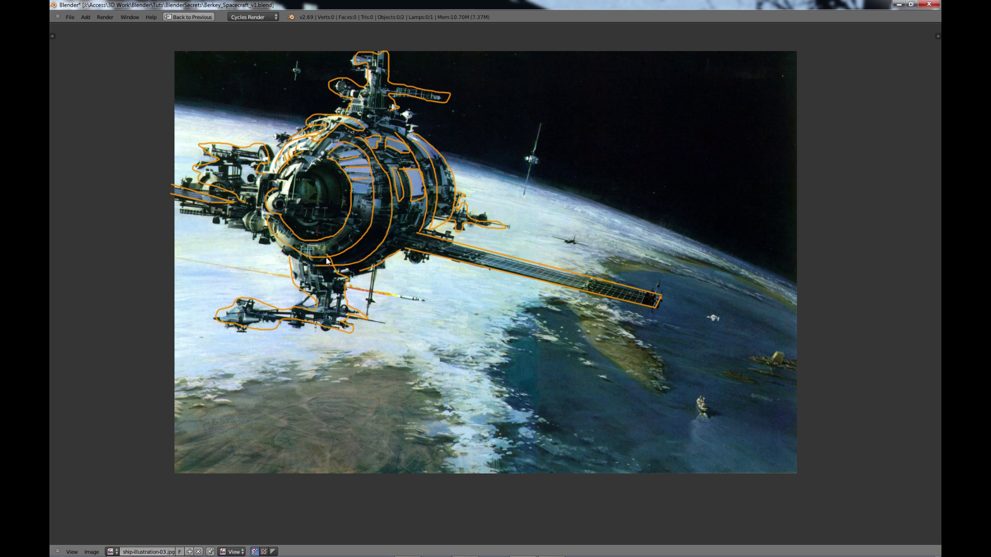
pyautogui.moveTo(335, 229); pyautogui.dragTo(388, 236, button='middle')
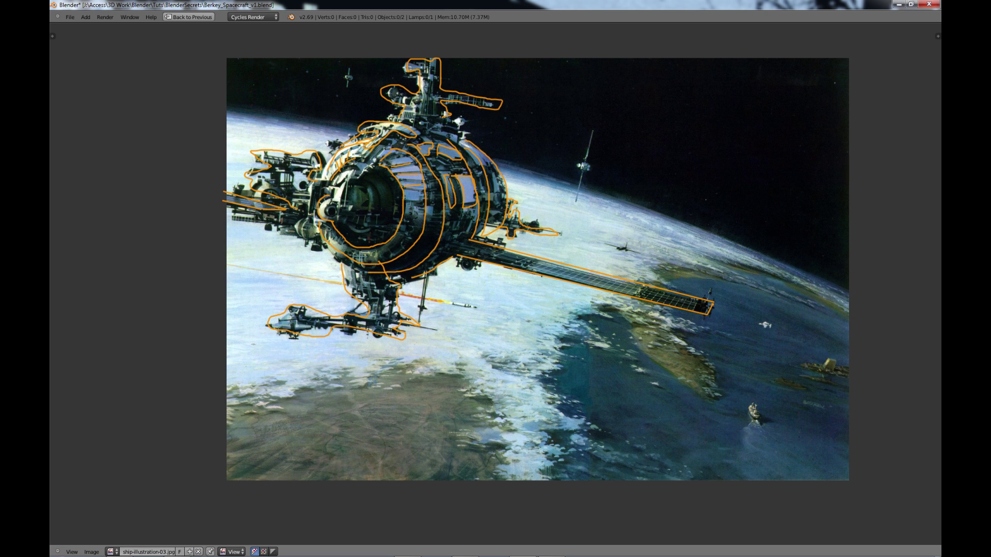
pyautogui.scroll(2, 386, 322)
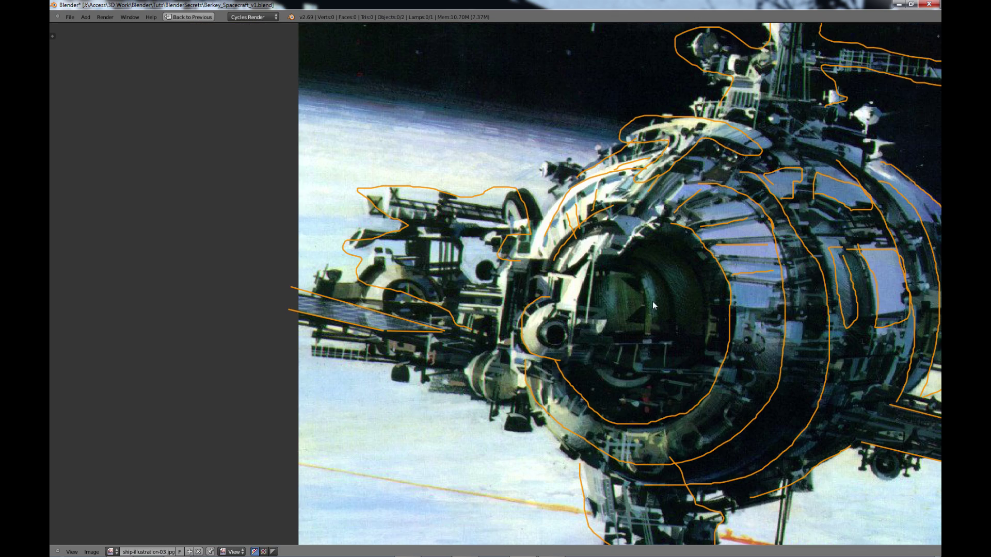
pyautogui.moveTo(652, 303); pyautogui.dragTo(361, 246, button='middle')
pyautogui.scroll(-1, 477, 239)
pyautogui.scroll(-2, 389, 243)
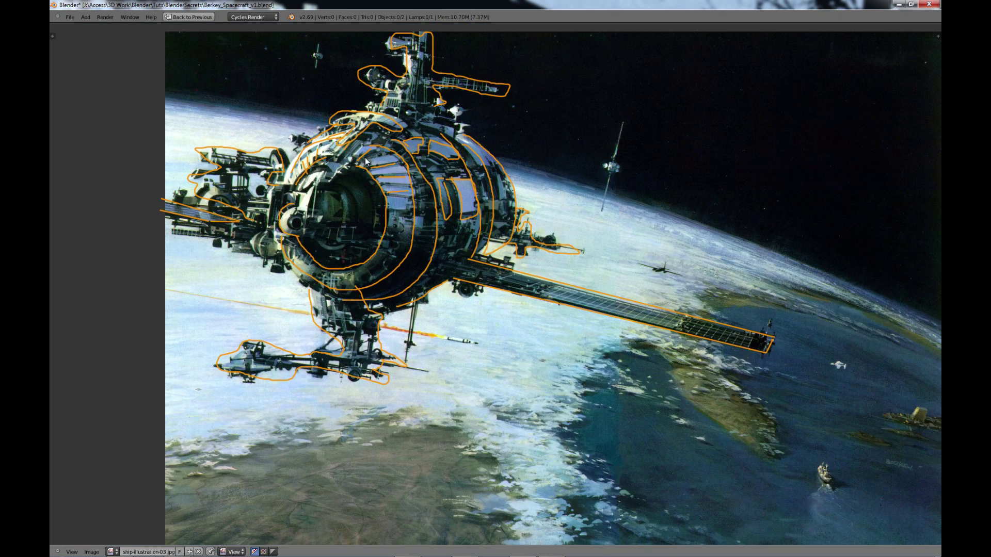
pyautogui.scroll(-1, 367, 209)
pyautogui.moveTo(367, 203); pyautogui.dragTo(553, 302, button='middle')
pyautogui.scroll(3, 325, 222)
pyautogui.scroll(1, 595, 244)
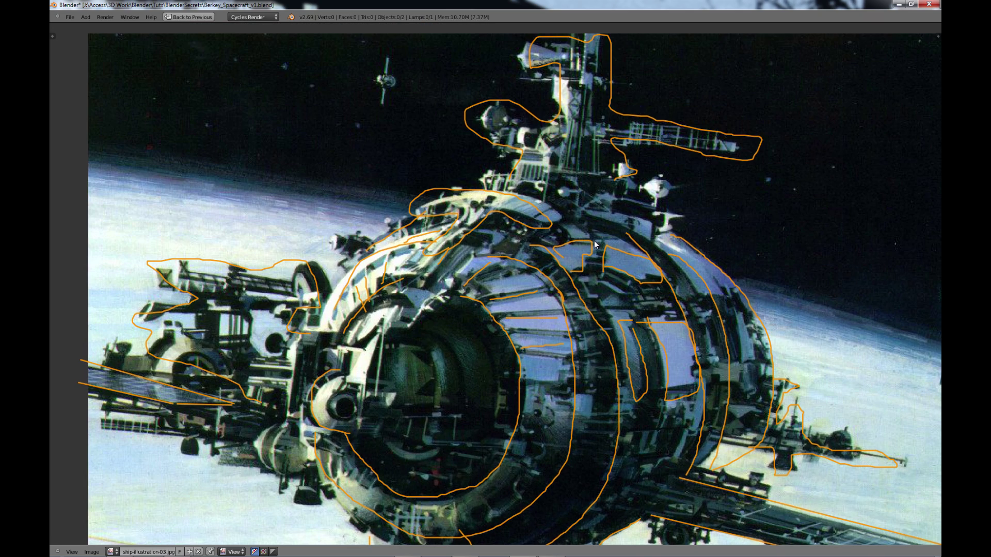
pyautogui.moveTo(589, 175); pyautogui.dragTo(550, 284, button='middle')
pyautogui.scroll(2, 551, 283)
pyautogui.scroll(-3, 569, 260)
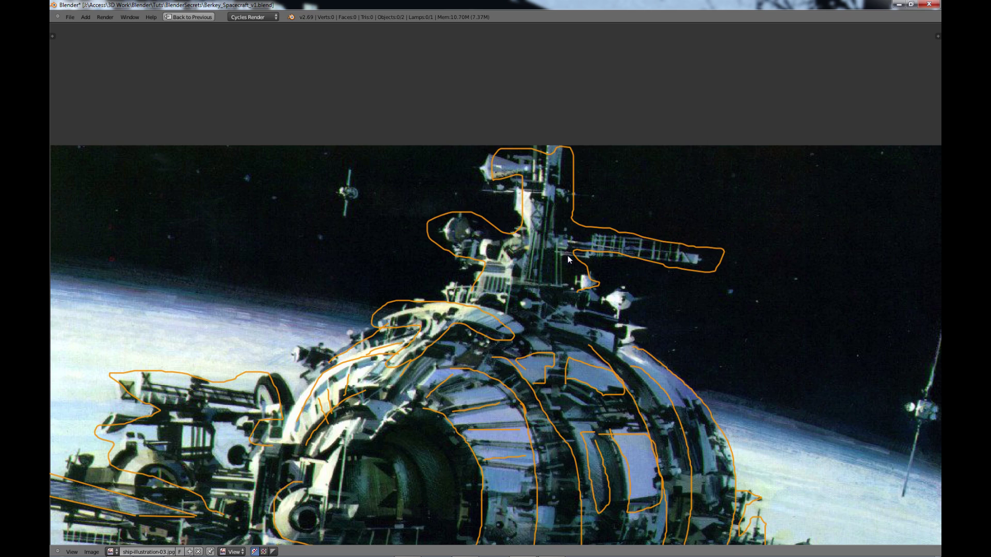
pyautogui.scroll(-1, 574, 322)
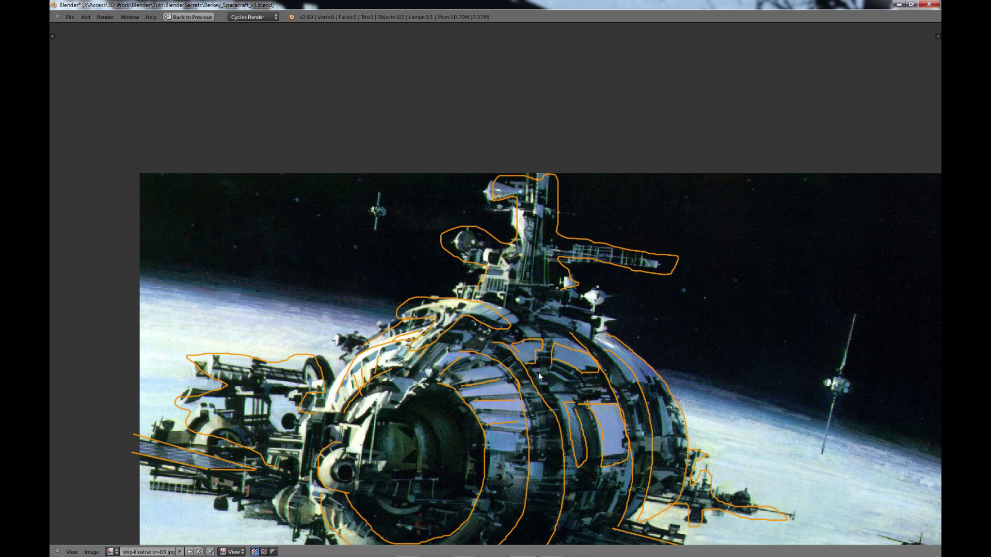
pyautogui.moveTo(537, 356); pyautogui.dragTo(540, 205, button='middle')
pyautogui.moveTo(510, 358); pyautogui.dragTo(554, 177, button='middle')
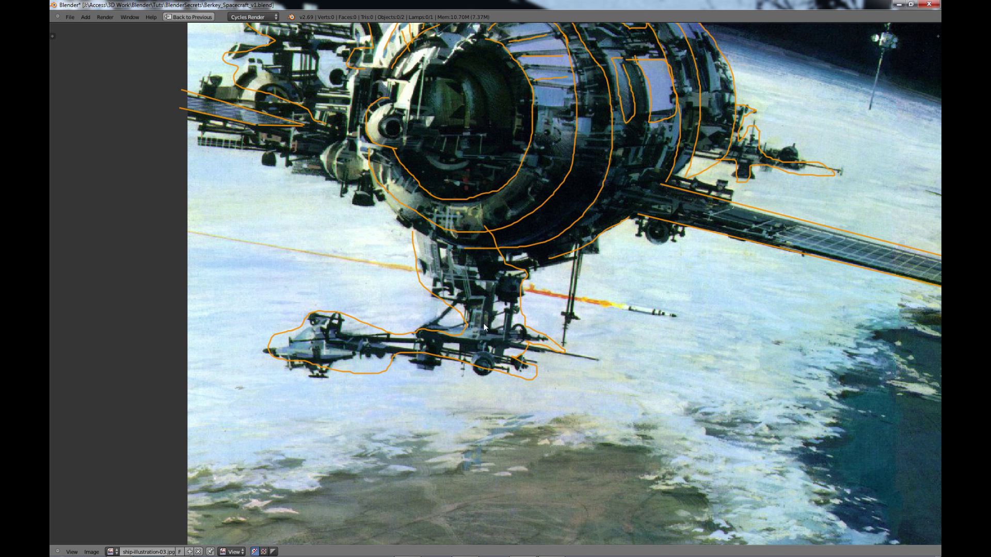
pyautogui.scroll(-1, 478, 310)
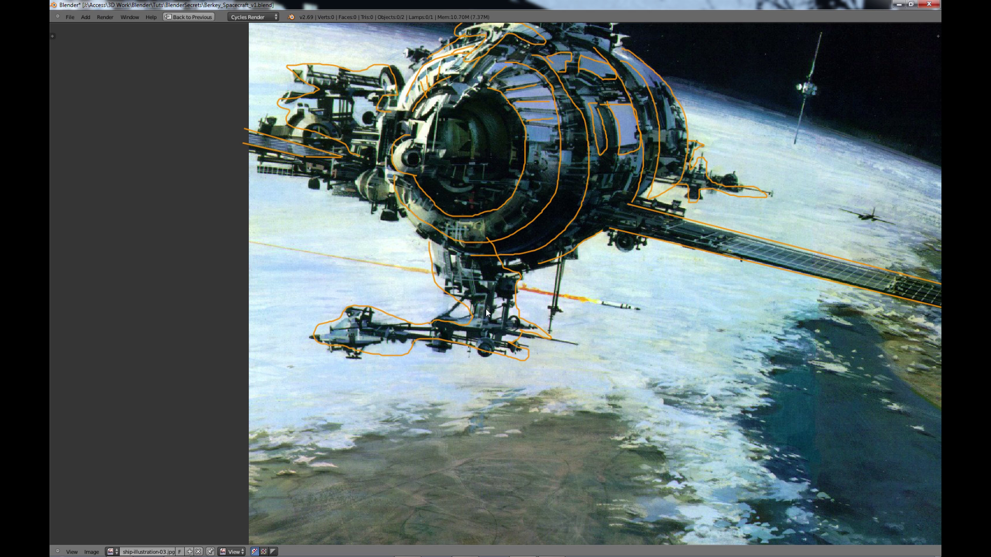
pyautogui.scroll(-1, 484, 309)
pyautogui.scroll(-1, 517, 236)
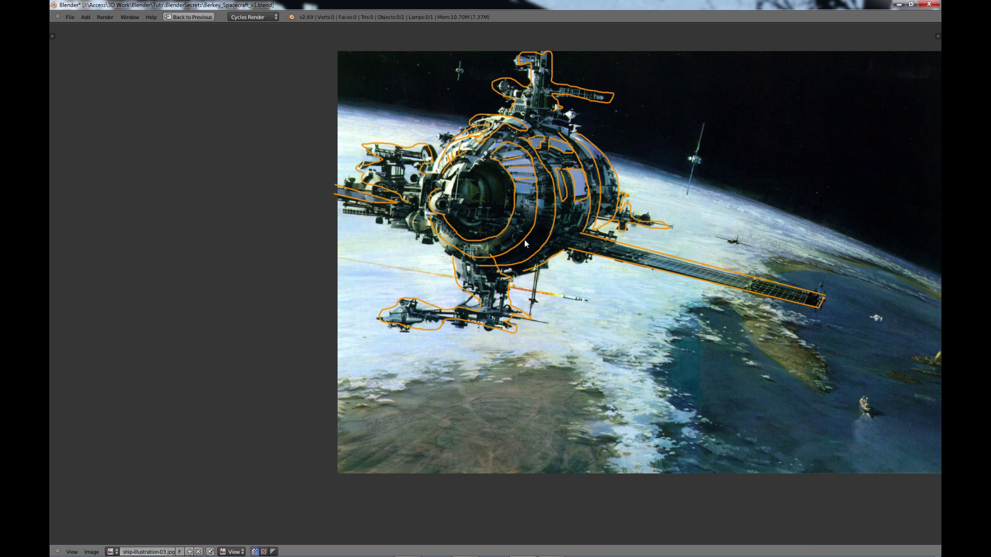
pyautogui.moveTo(525, 241); pyautogui.dragTo(485, 285, button='middle')
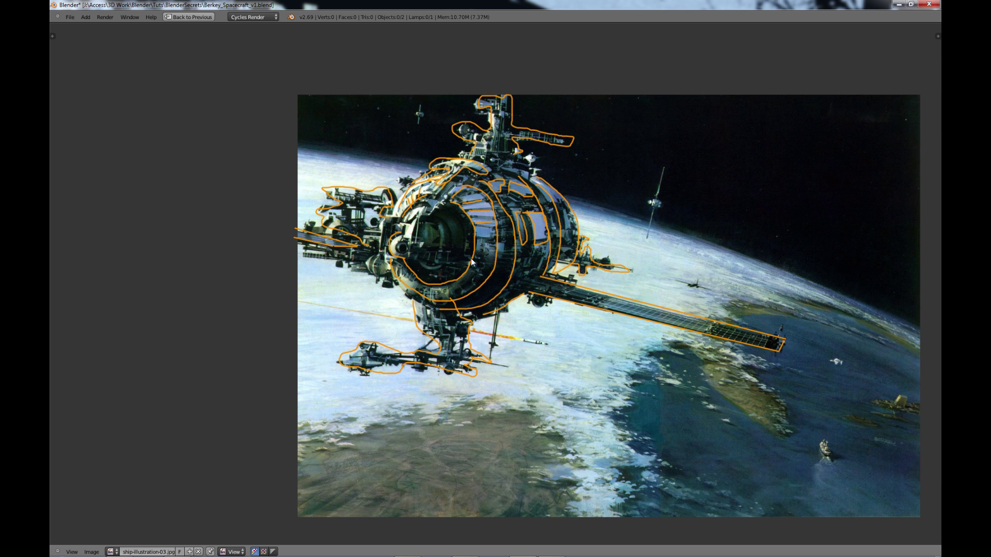
pyautogui.moveTo(521, 305); pyautogui.dragTo(405, 286, button='middle')
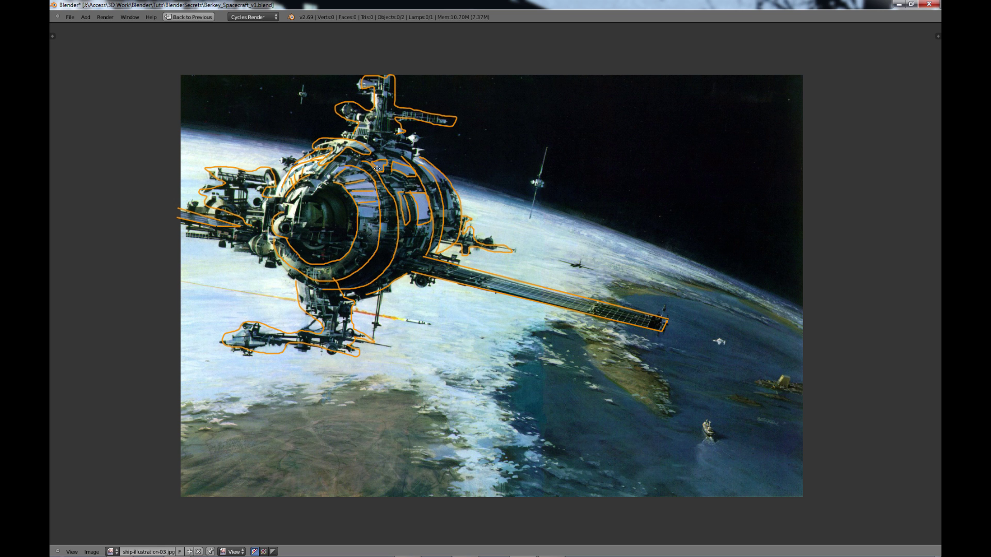
pyautogui.moveTo(396, 198); pyautogui.dragTo(456, 278, button='middle')
pyautogui.scroll(2, 421, 238)
pyautogui.moveTo(426, 201); pyautogui.dragTo(454, 212, button='middle')
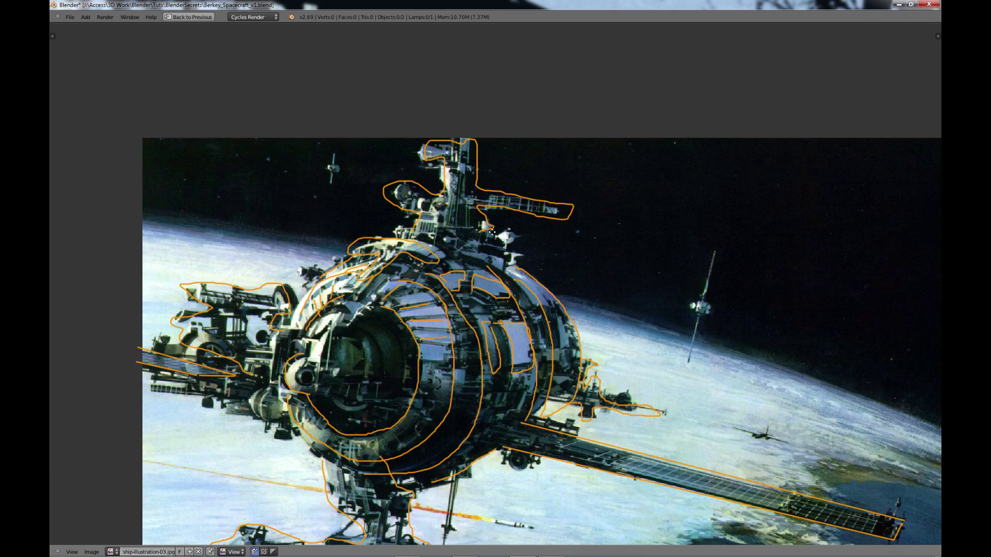
pyautogui.scroll(1, 494, 236)
pyautogui.scroll(-1, 492, 228)
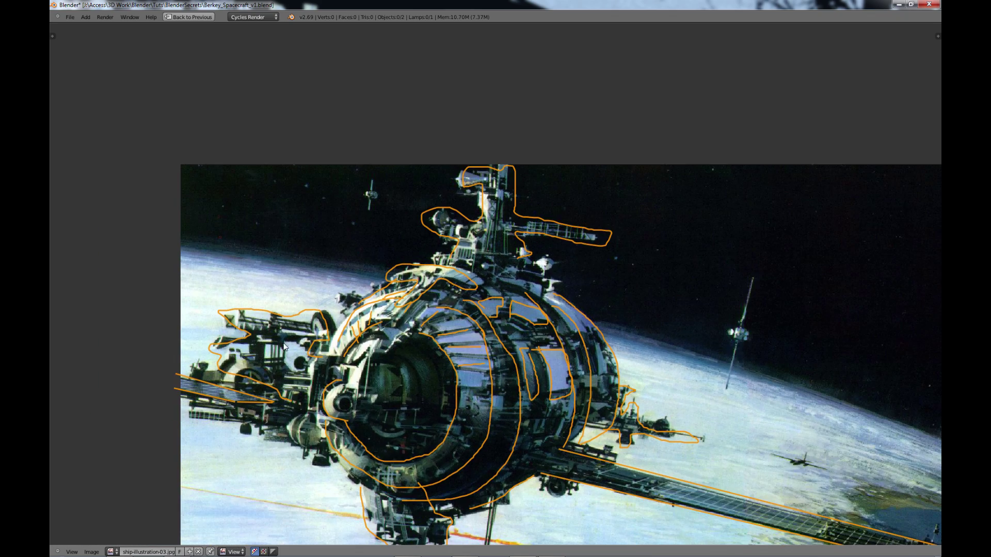
pyautogui.scroll(-2, 417, 331)
pyautogui.moveTo(427, 357); pyautogui.dragTo(408, 281, button='middle')
pyautogui.scroll(1, 310, 242)
pyautogui.scroll(1, 395, 305)
pyautogui.scroll(1, 360, 281)
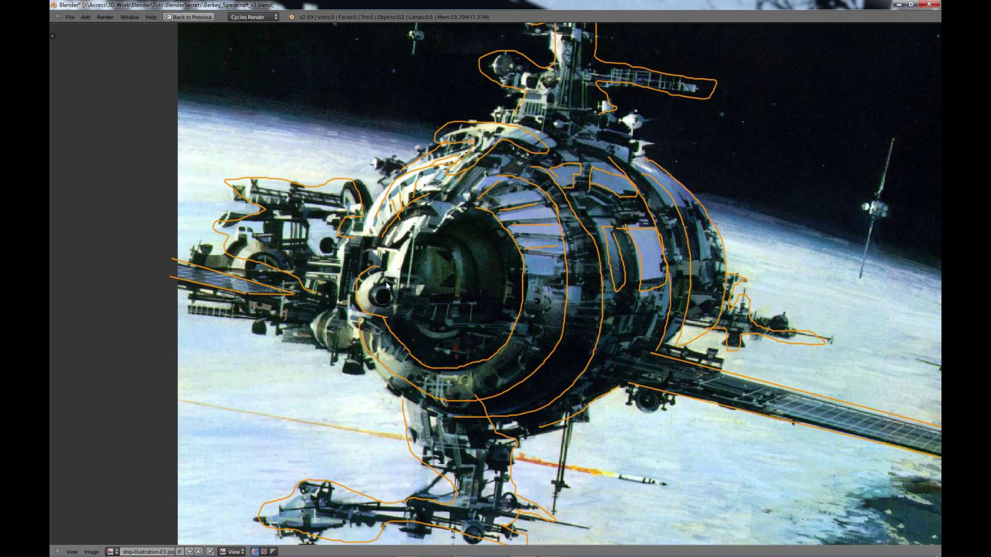
pyautogui.scroll(1, 435, 301)
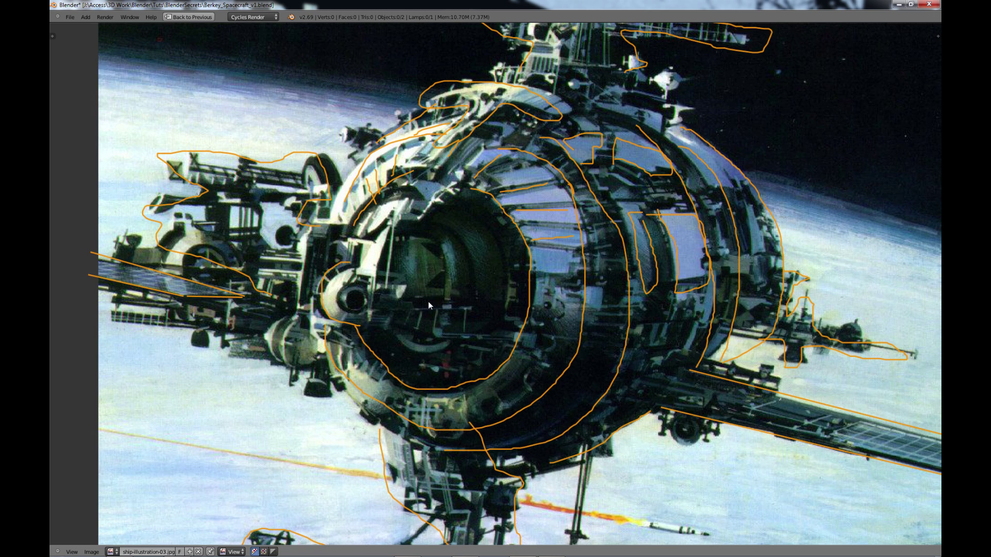
pyautogui.scroll(1, 428, 301)
pyautogui.moveTo(303, 303); pyautogui.dragTo(354, 313, button='middle')
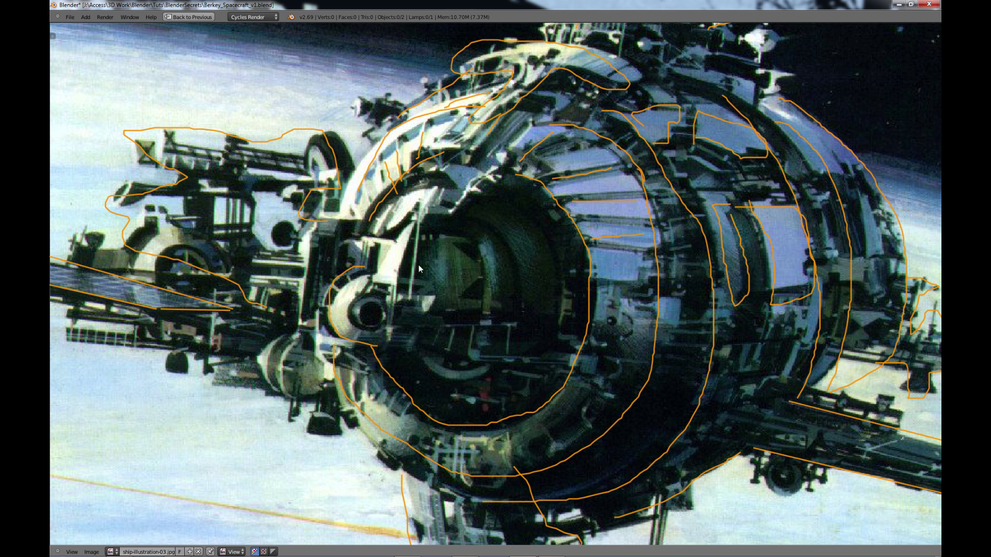
pyautogui.scroll(-1, 427, 295)
pyautogui.moveTo(427, 295); pyautogui.dragTo(276, 310, button='middle')
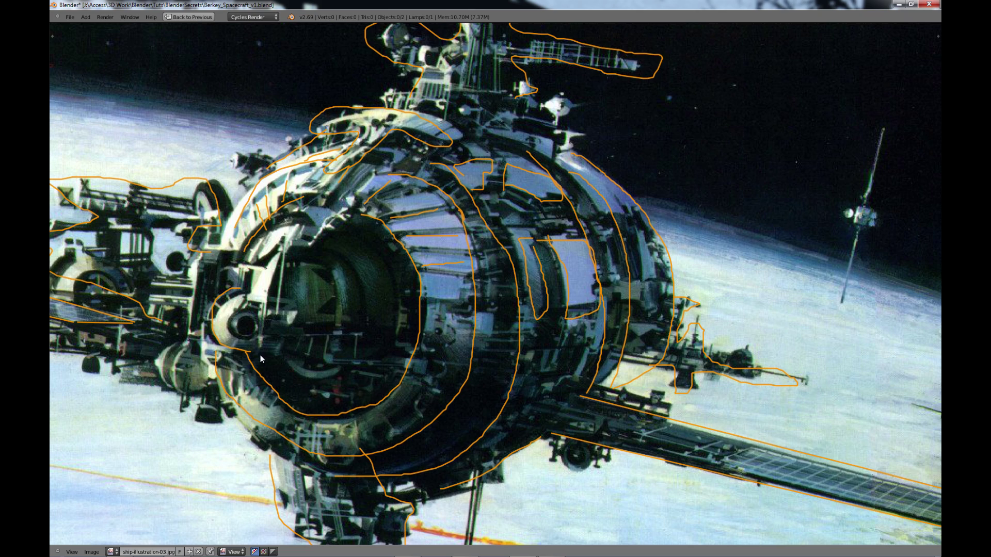
pyautogui.scroll(-2, 466, 301)
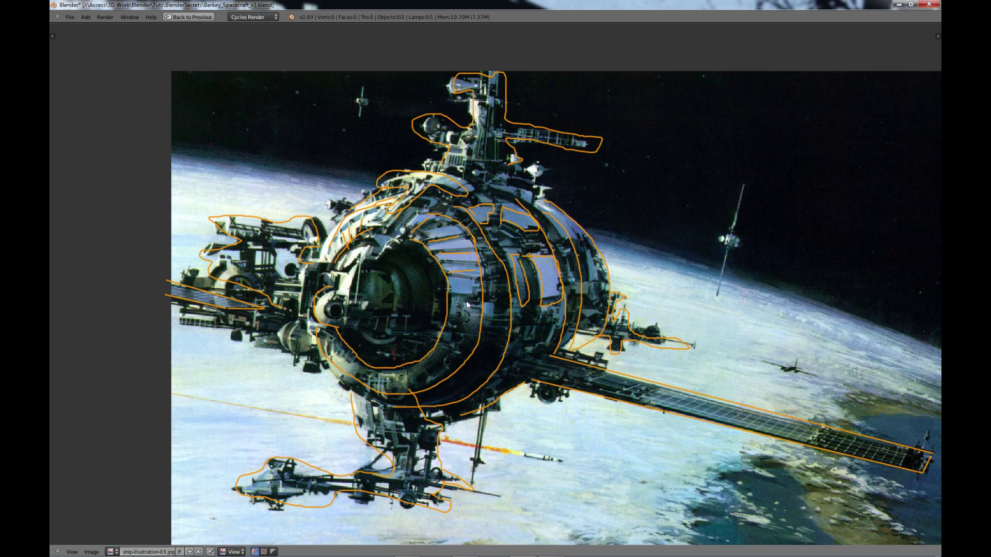
pyautogui.moveTo(465, 301); pyautogui.dragTo(343, 234, button='middle')
pyautogui.scroll(-1, 414, 281)
pyautogui.scroll(-1, 356, 223)
pyautogui.scroll(3, 264, 195)
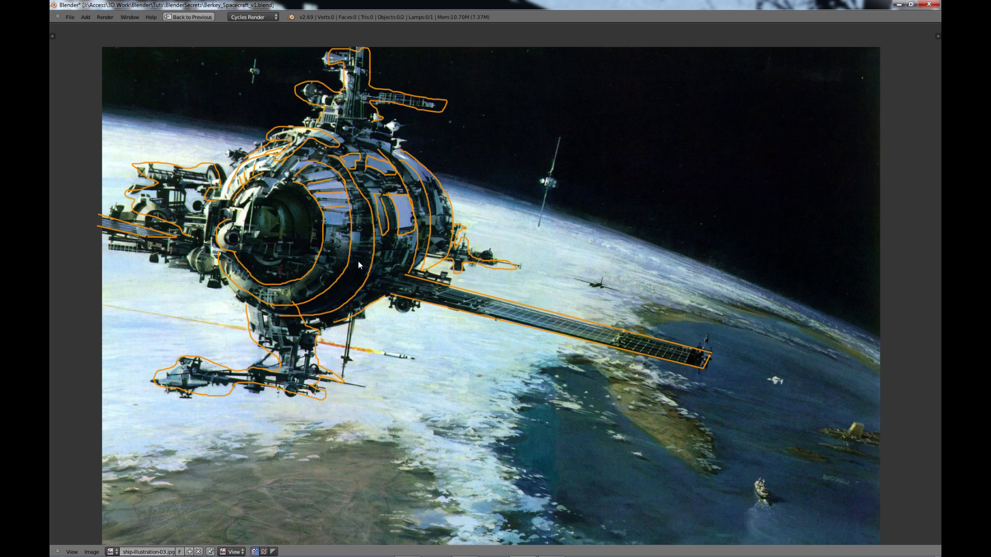
pyautogui.moveTo(264, 198); pyautogui.dragTo(346, 205, button='middle')
# Zoom out and trace the Earth horizon on the image's left and right sides
pyautogui.scroll(-2, 346, 205)
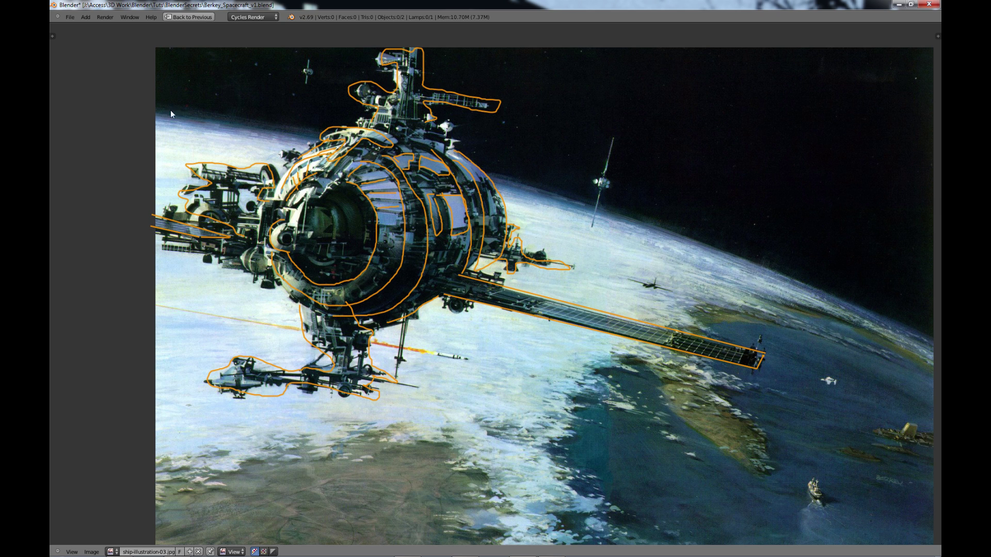
pyautogui.moveTo(156, 115); pyautogui.dragTo(314, 140)
pyautogui.moveTo(505, 181)
pyautogui.mouseDown()
pyautogui.moveTo(827, 288)
pyautogui.moveTo(940, 347)
pyautogui.mouseUp()
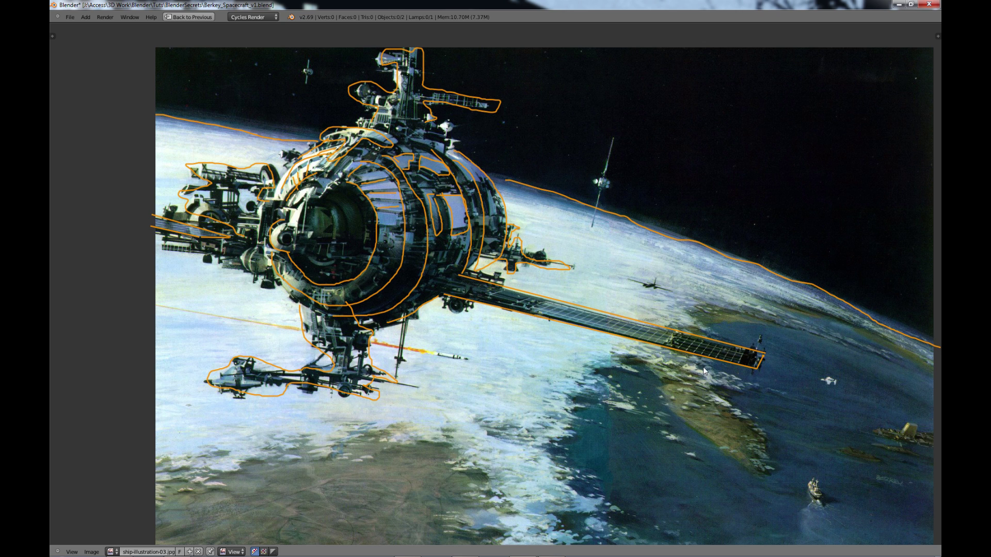
pyautogui.scroll(-1, 652, 348)
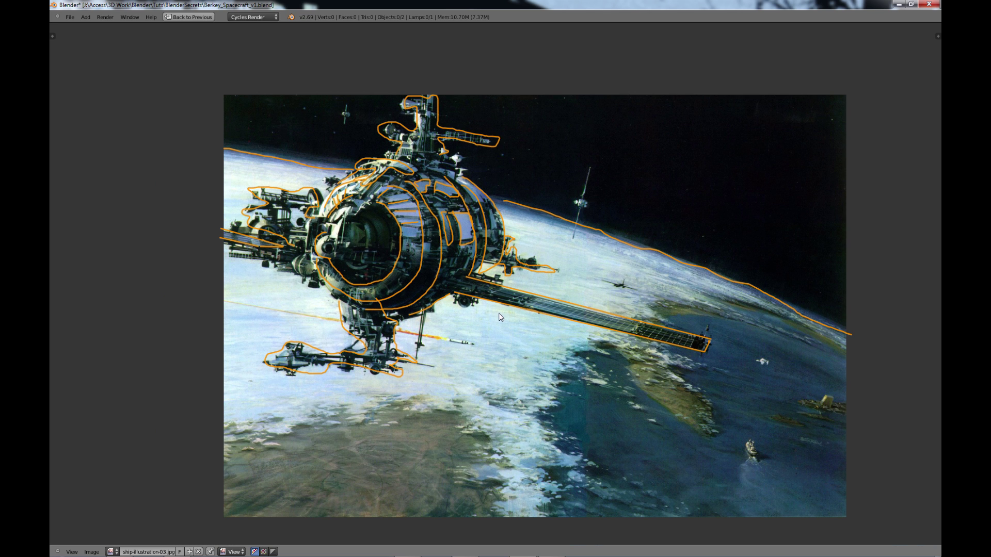